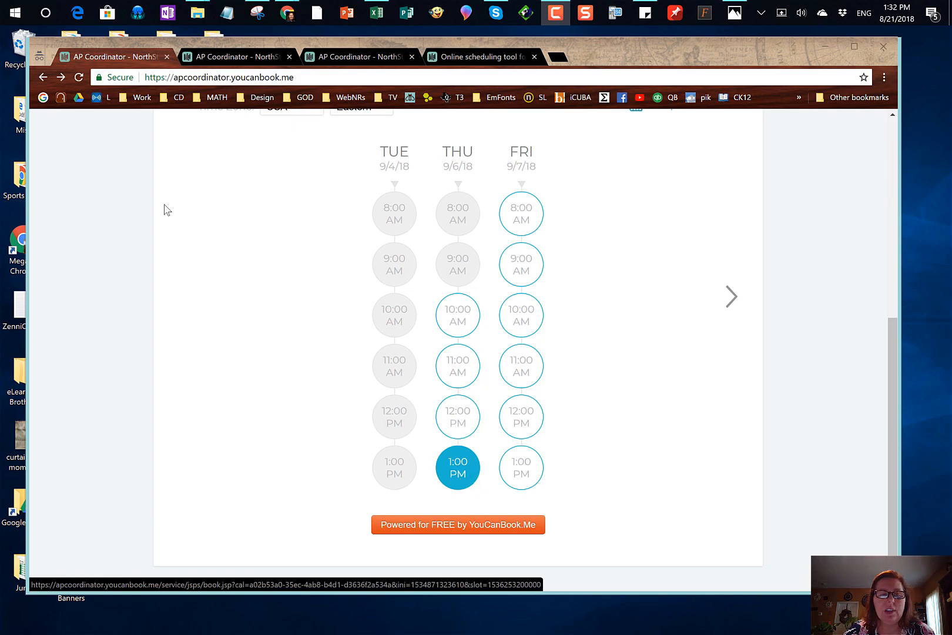
# Review the blank booking form for Thursday, September 6, 2018 1:00 PM, and its filled-in copy down to the confirmation section
pyautogui.click(239, 59)
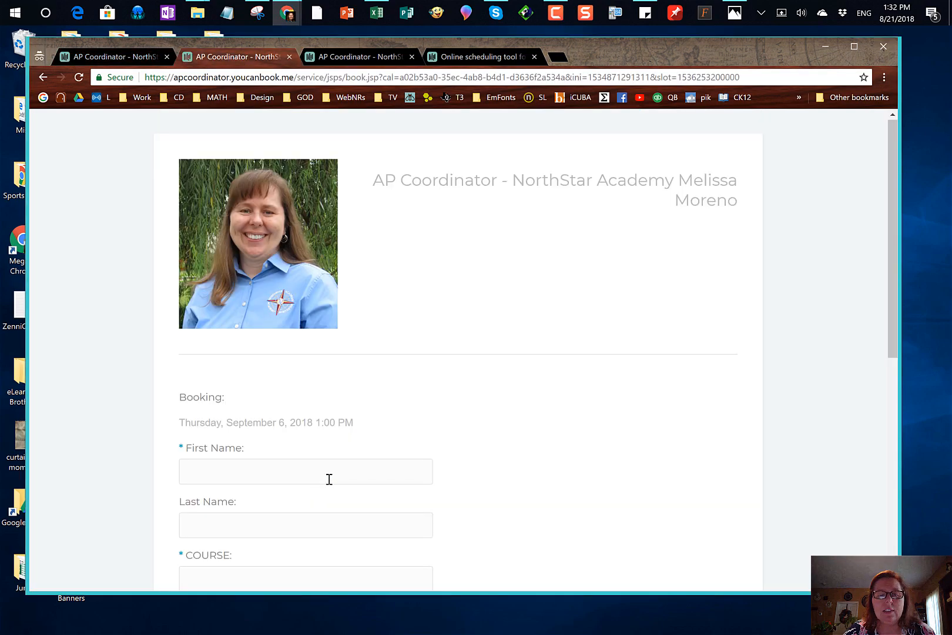
pyautogui.scroll(-2, 434, 442)
pyautogui.scroll(-1, 436, 442)
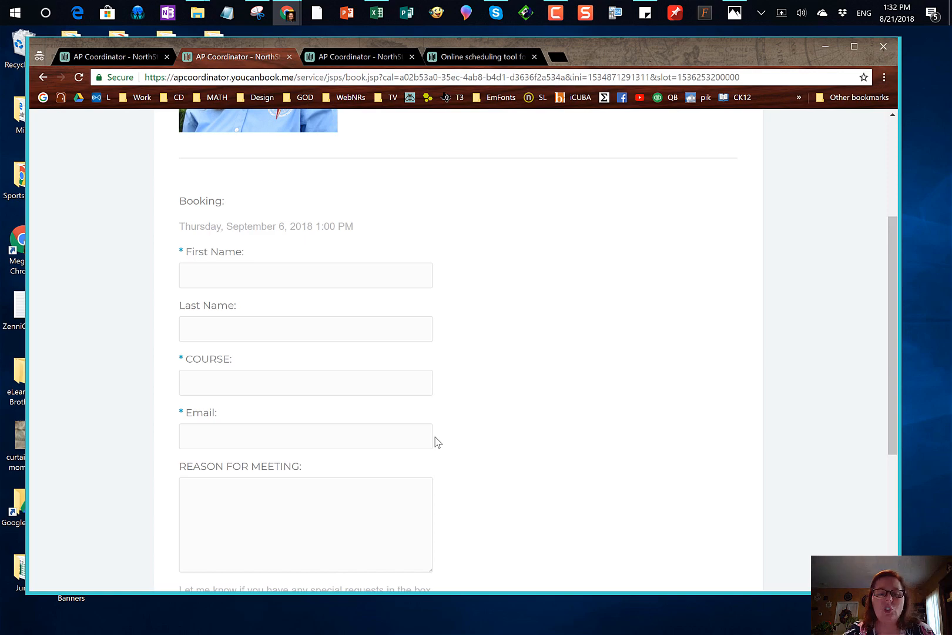
pyautogui.click(365, 57)
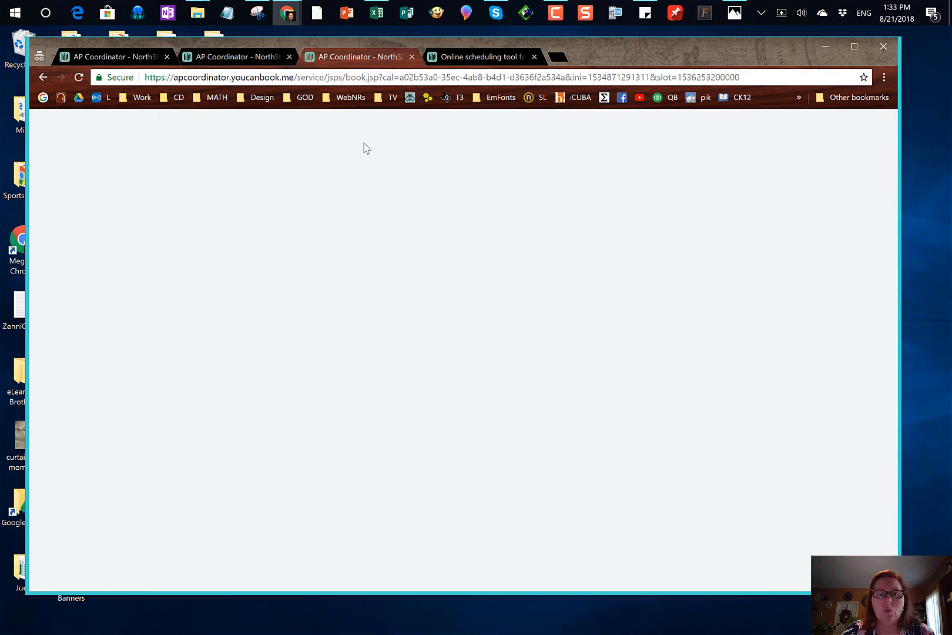
pyautogui.scroll(-4, 414, 408)
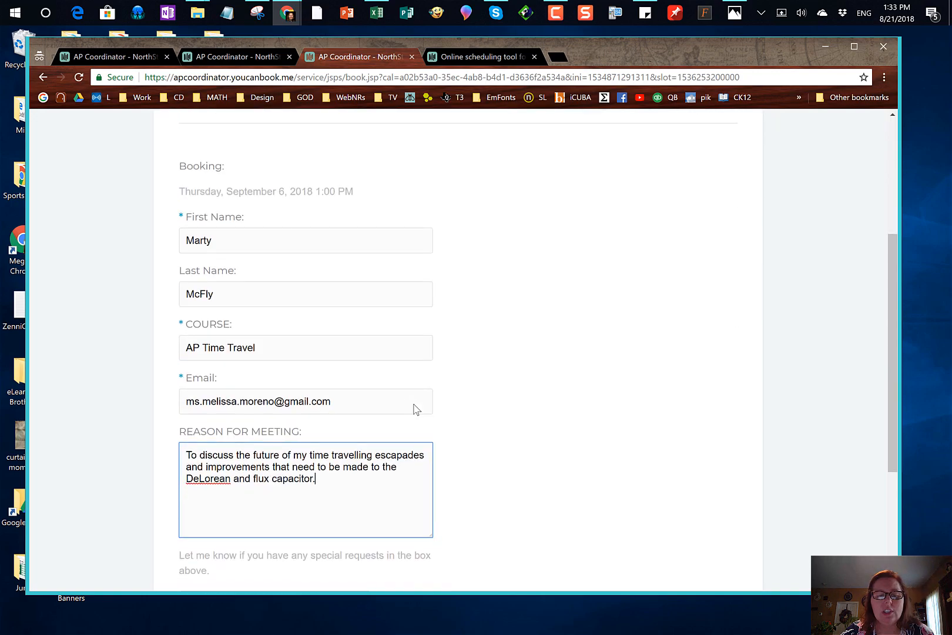
pyautogui.scroll(-2, 416, 409)
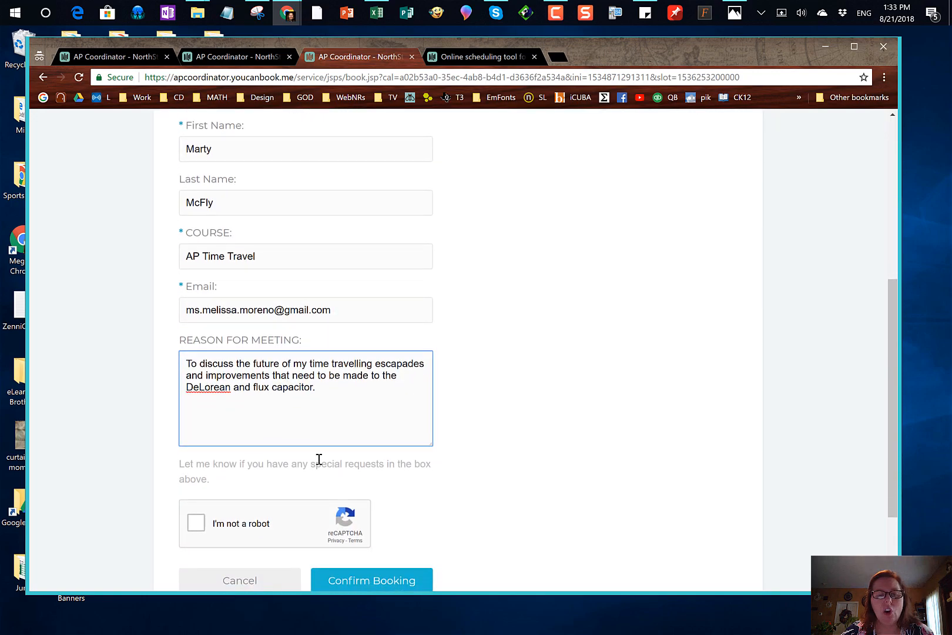
# Pass the robot check by selecting the three store front images, and confirm the booking
pyautogui.click(199, 528)
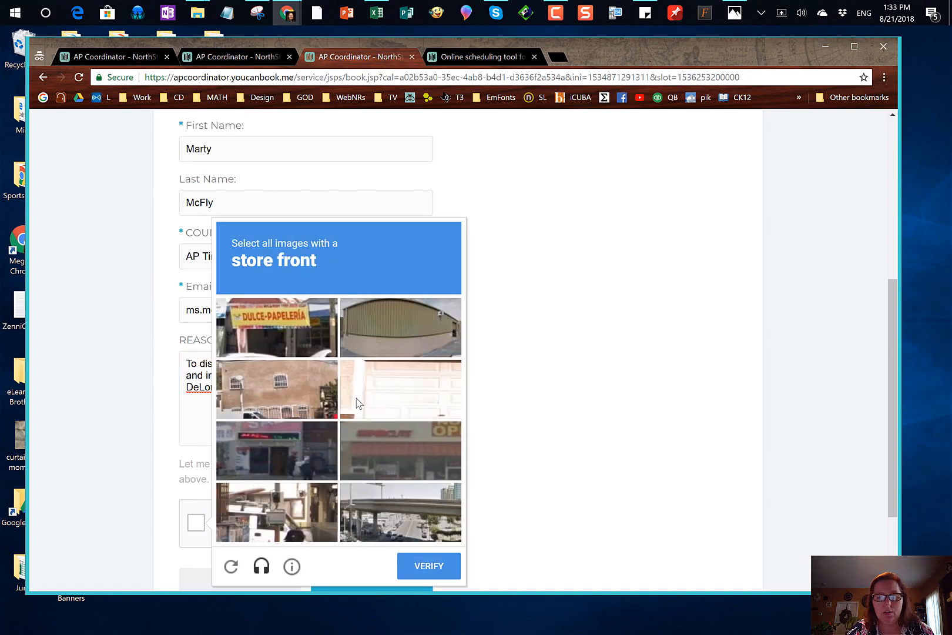
pyautogui.click(285, 324)
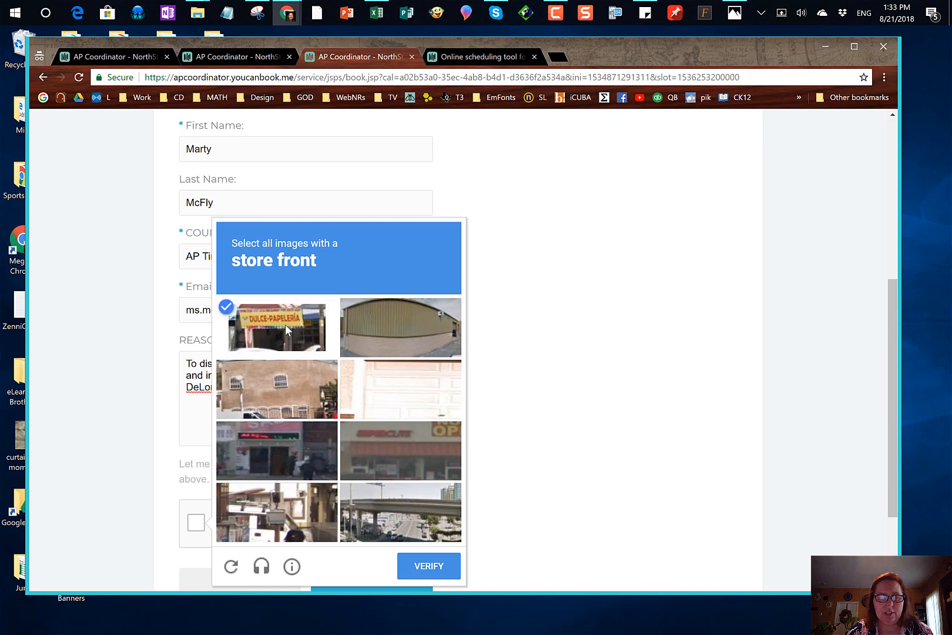
pyautogui.click(419, 454)
pyautogui.click(277, 453)
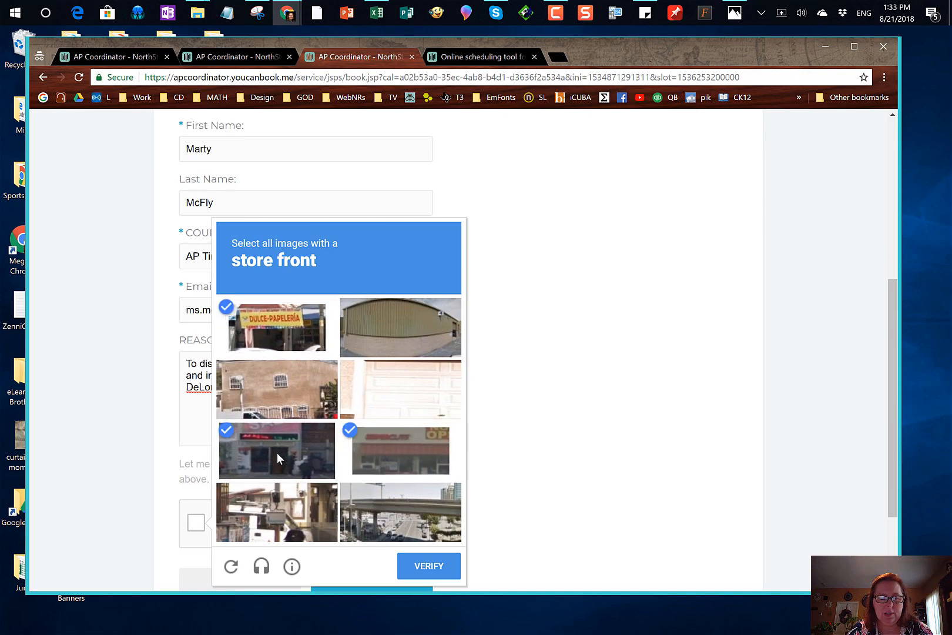
pyautogui.click(429, 566)
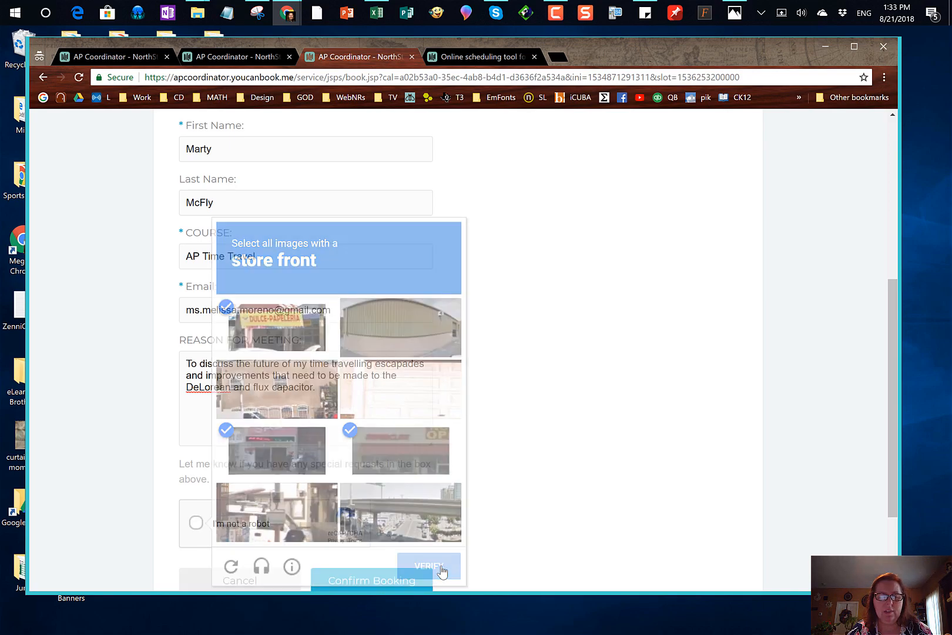
pyautogui.click(378, 581)
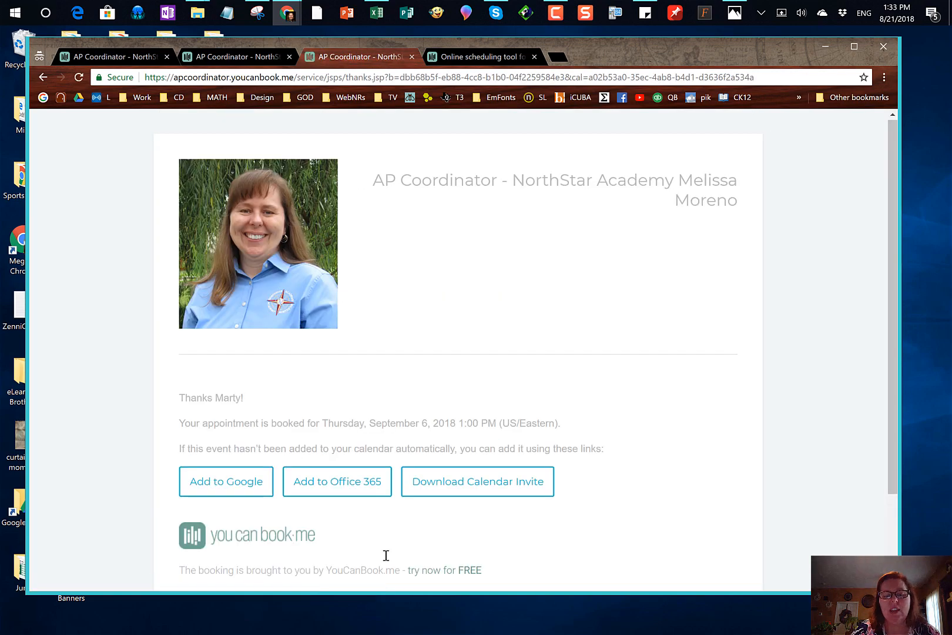
pyautogui.scroll(-1, 386, 555)
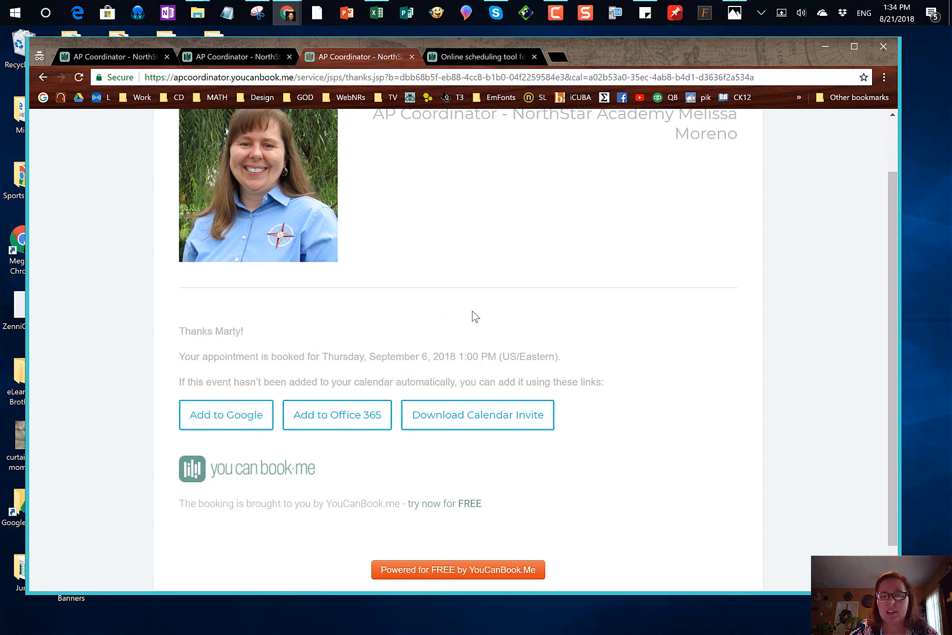
# Log in on the YouCanBook.me site and open the AP Coordinator booking profile's settings
pyautogui.click(471, 59)
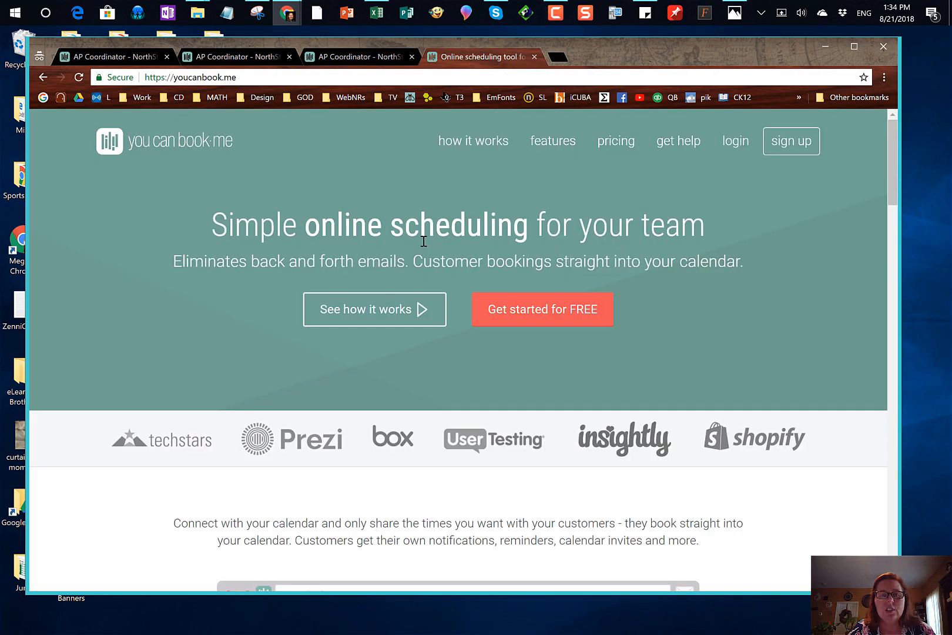
pyautogui.click(737, 148)
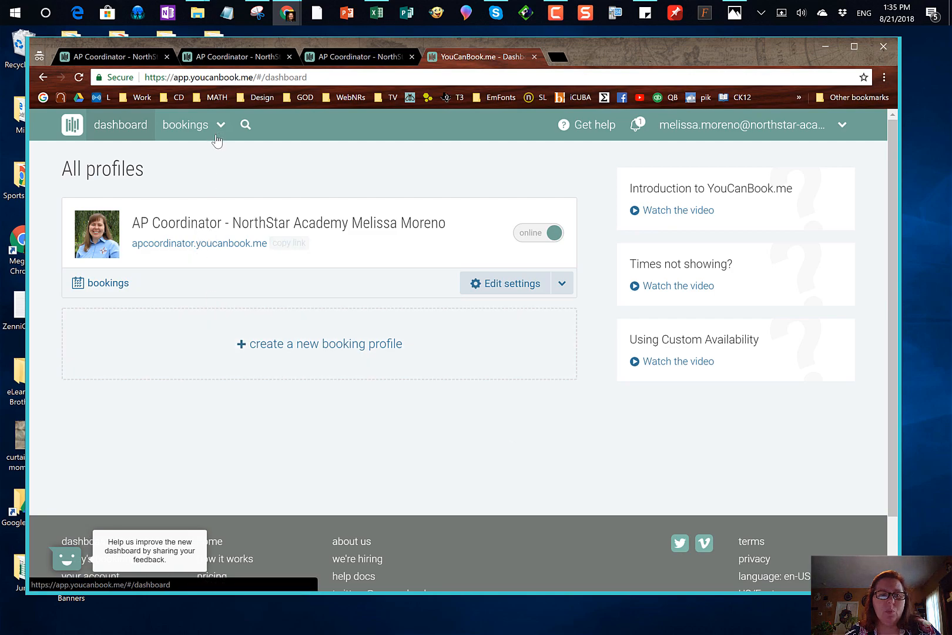
pyautogui.click(512, 286)
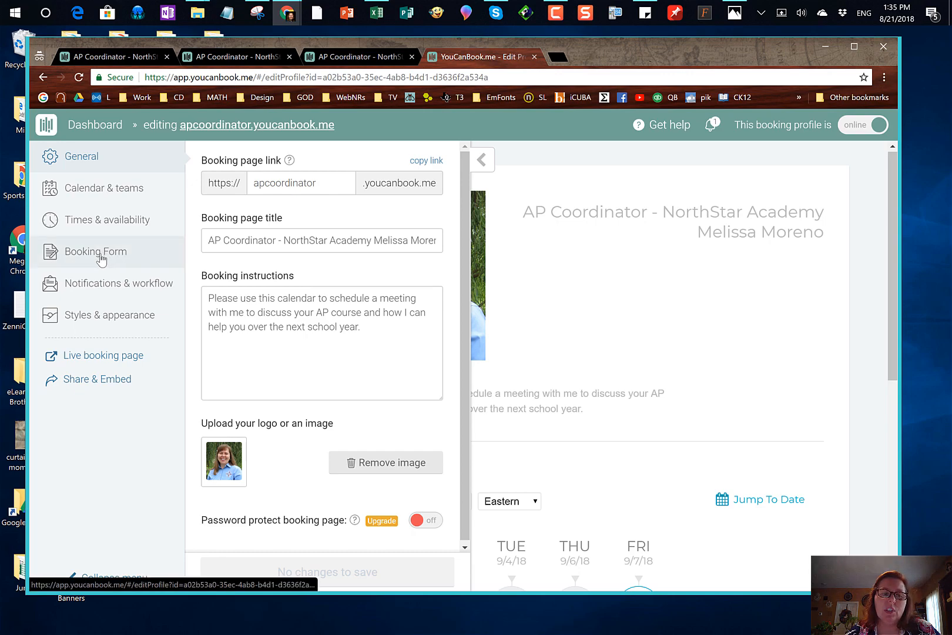
# Open the "Confirmation email to booker" action of the "After new booking made" notifications for editing
pyautogui.click(92, 292)
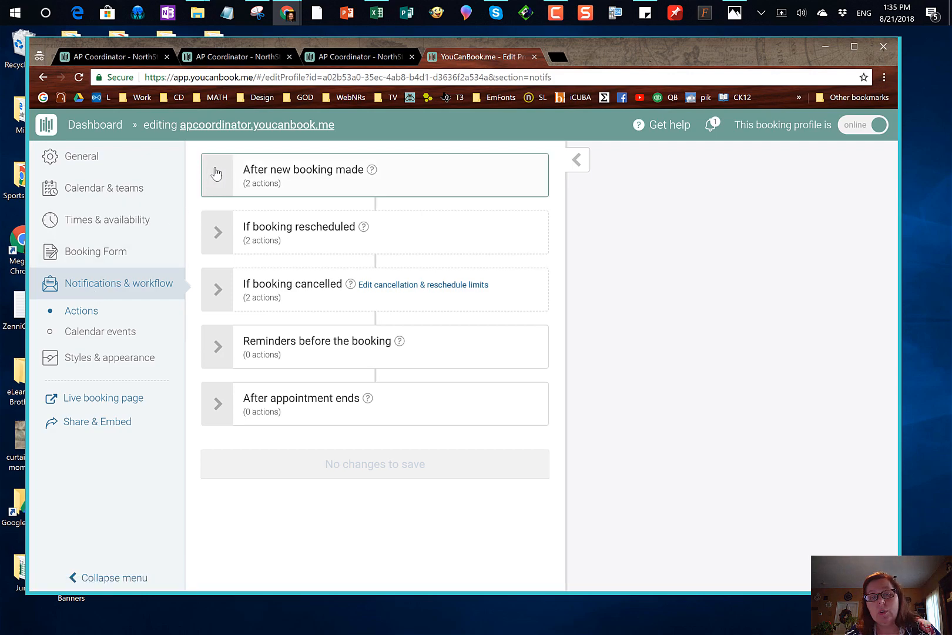
pyautogui.click(215, 176)
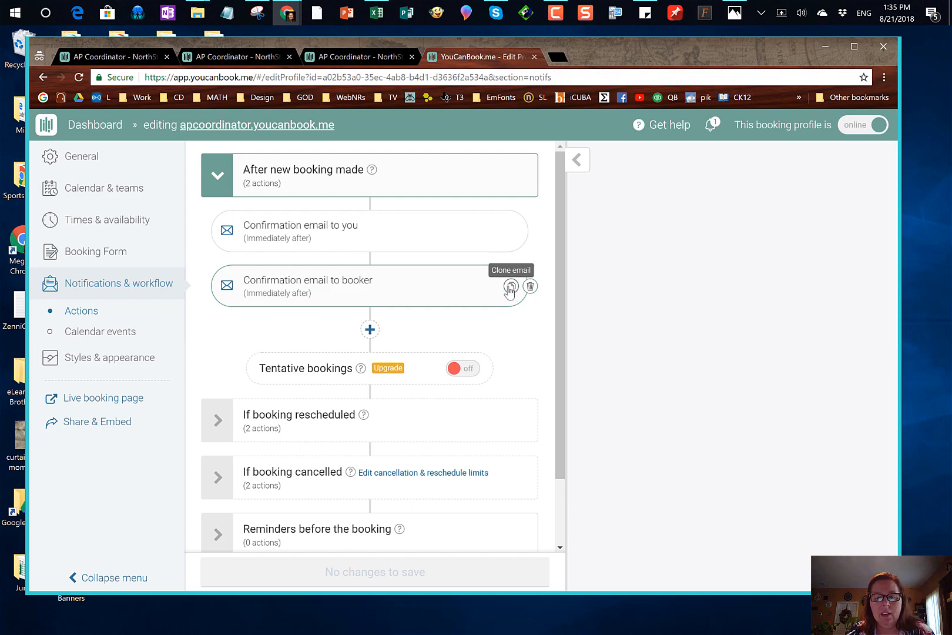
pyautogui.click(432, 301)
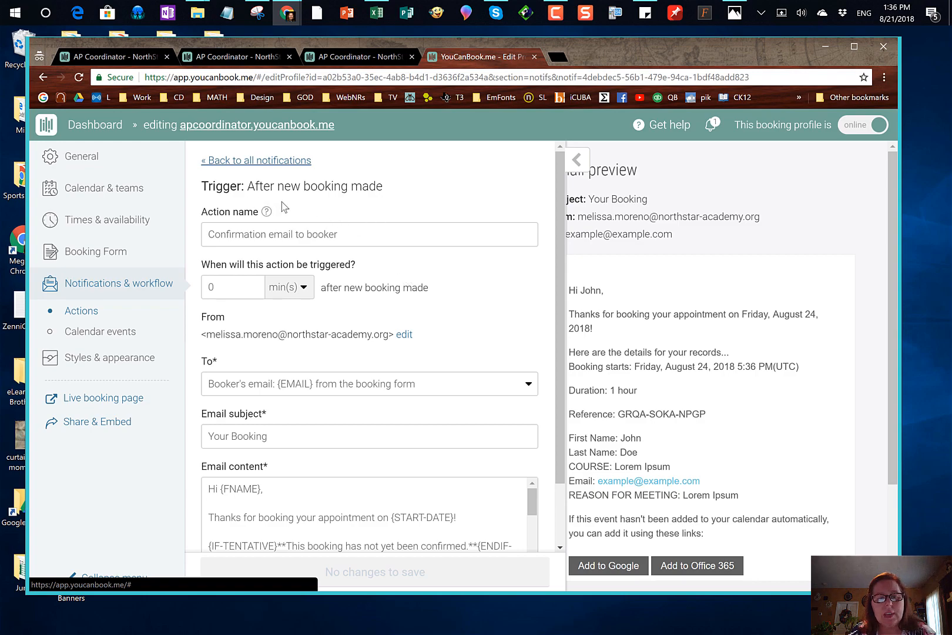
# Examine the booker confirmation email's trigger timing and the time units available for it
pyautogui.scroll(-1, 284, 206)
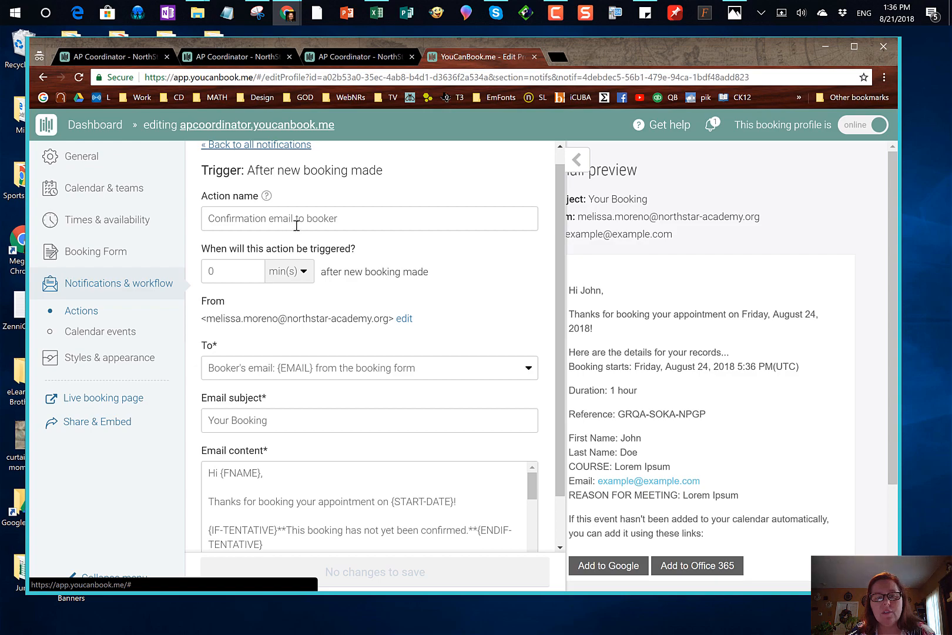
pyautogui.scroll(-1, 297, 225)
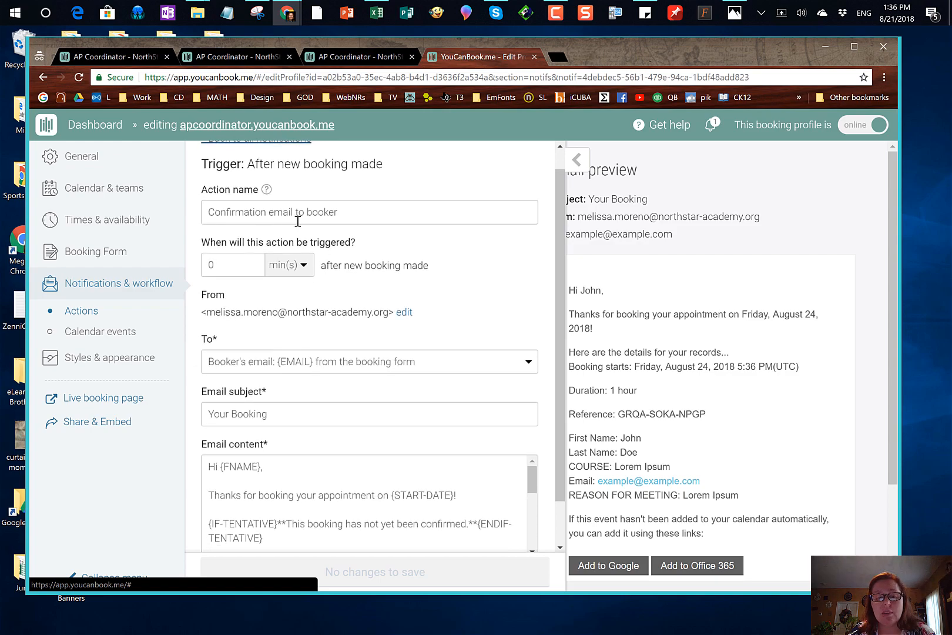
pyautogui.scroll(-1, 298, 221)
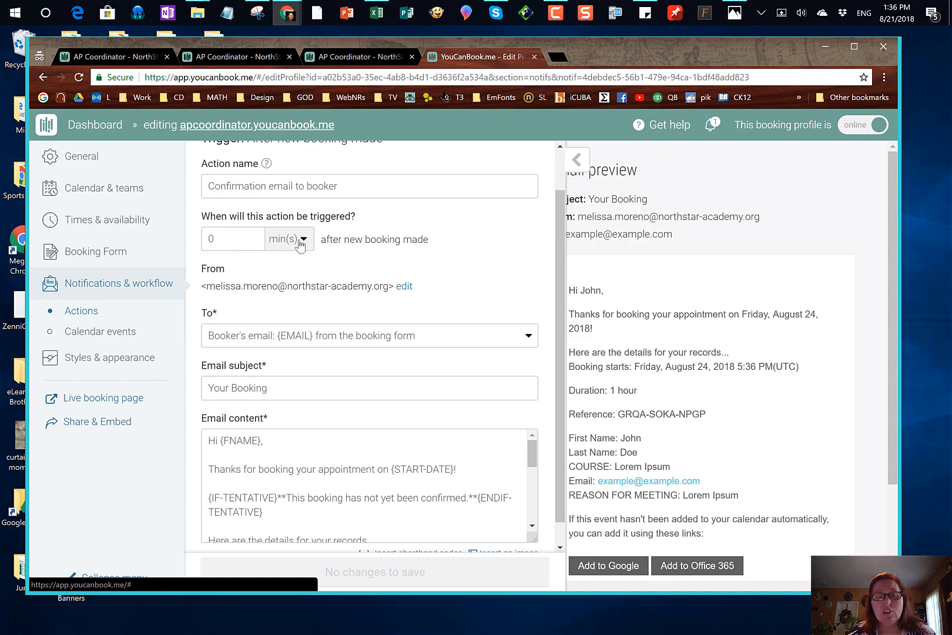
pyautogui.click(301, 241)
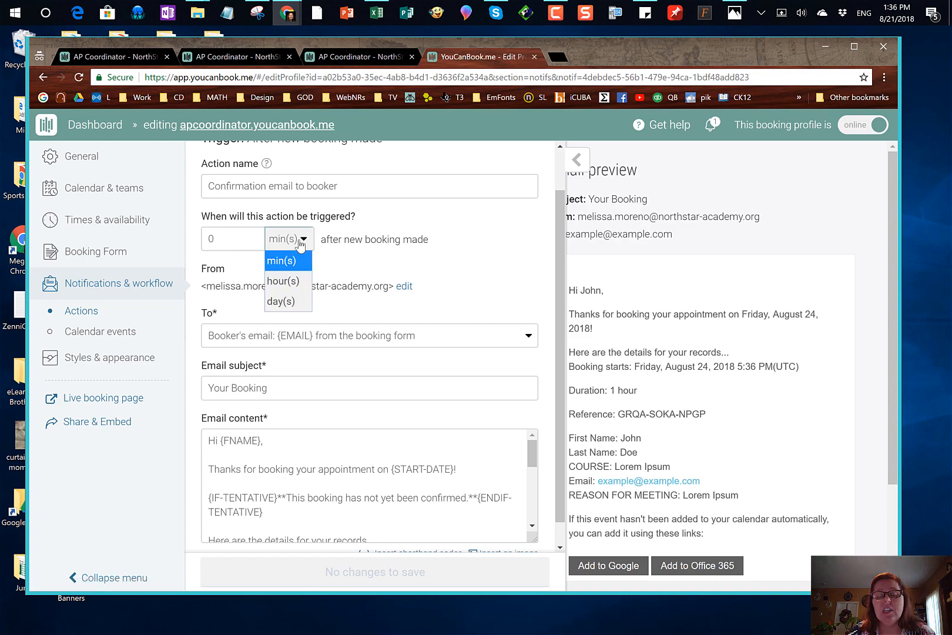
pyautogui.click(365, 271)
pyautogui.scroll(-1, 240, 369)
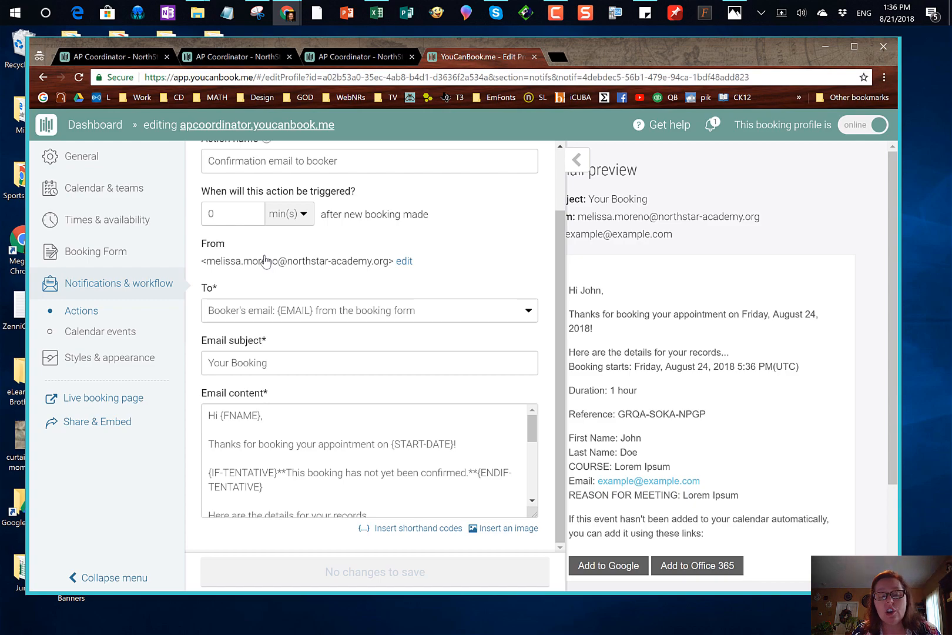
# Enter the sender's first initial and last name as the confirmation email's From name, and save the change
pyautogui.click(404, 262)
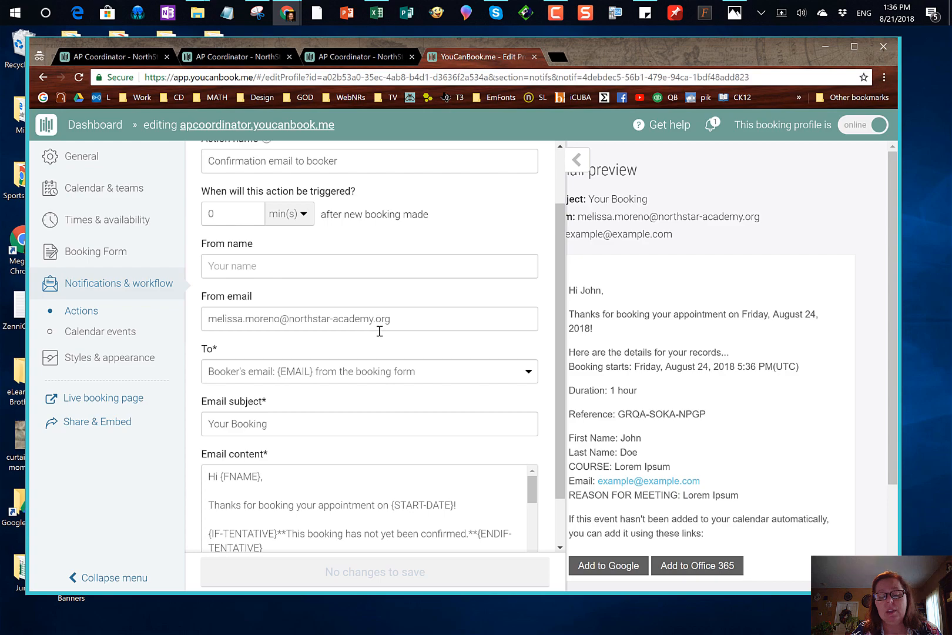
pyautogui.scroll(-1, 379, 331)
pyautogui.click(256, 232)
pyautogui.write('Meliss')
pyautogui.press('BackSpace')
pyautogui.press('BackSpace')
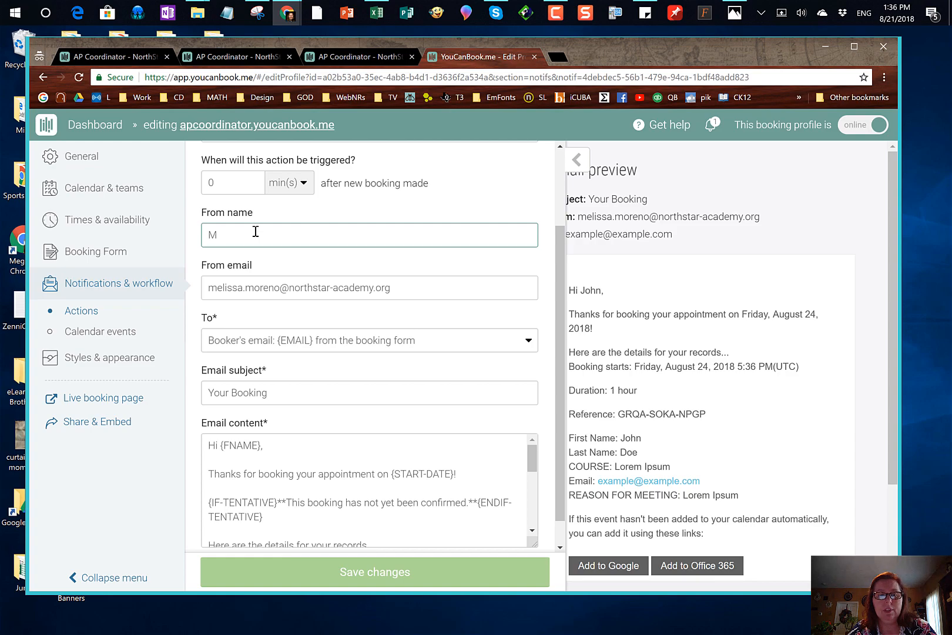
pyautogui.write('. Moreno')
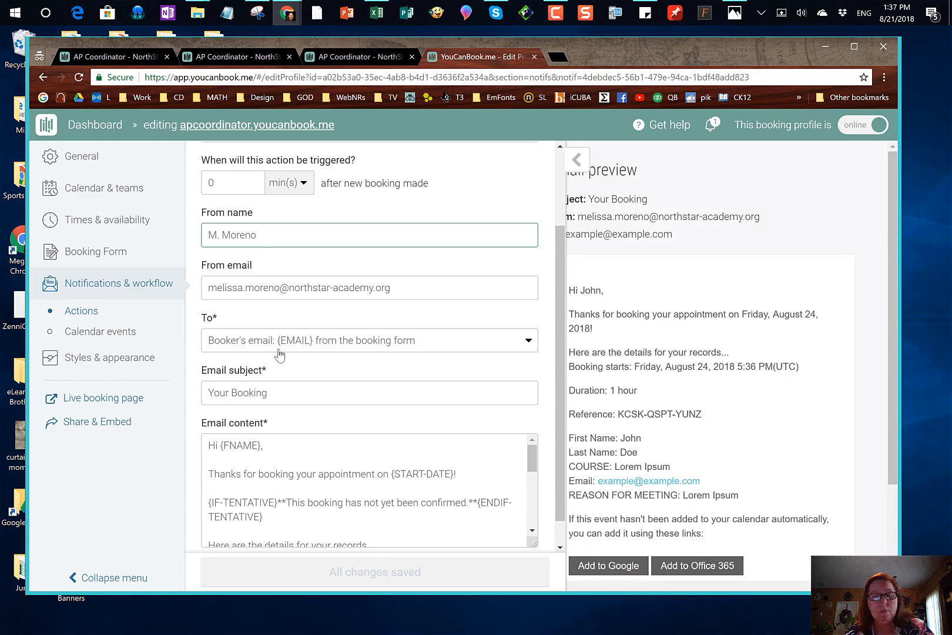
# Replace the confirmation email's subject with "Our AP Meeting" and save the change
pyautogui.scroll(-1, 295, 356)
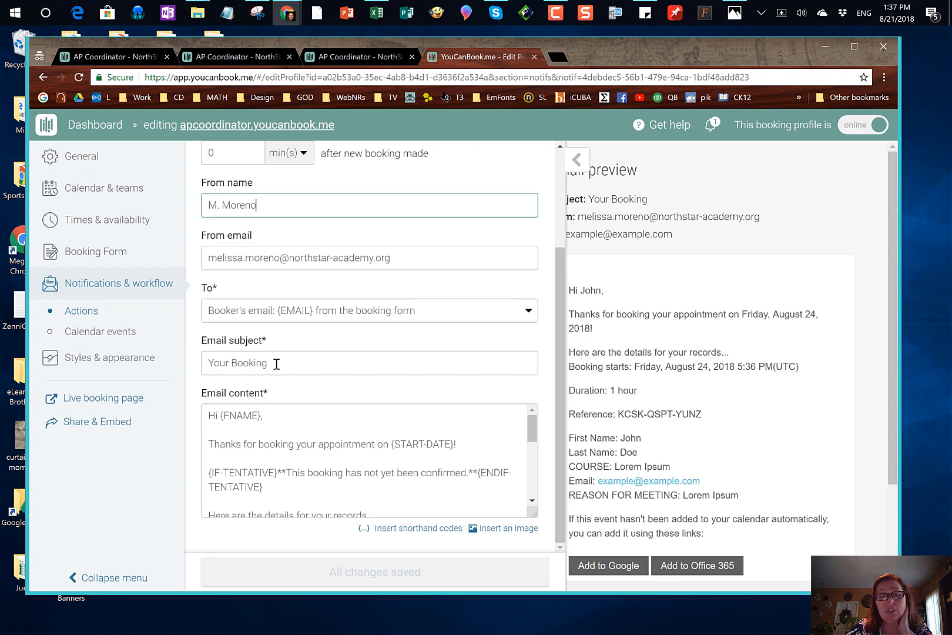
pyautogui.click(276, 363)
pyautogui.moveTo(276, 364); pyautogui.dragTo(188, 372)
pyautogui.write('OUr')
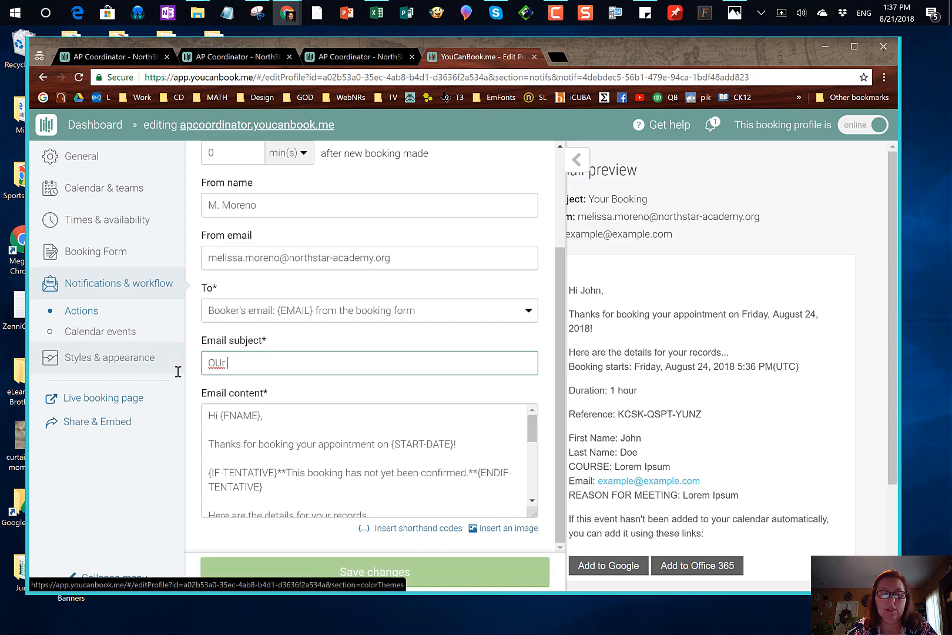
pyautogui.press('BackSpace')
pyautogui.press('BackSpace')
pyautogui.write('ur ')
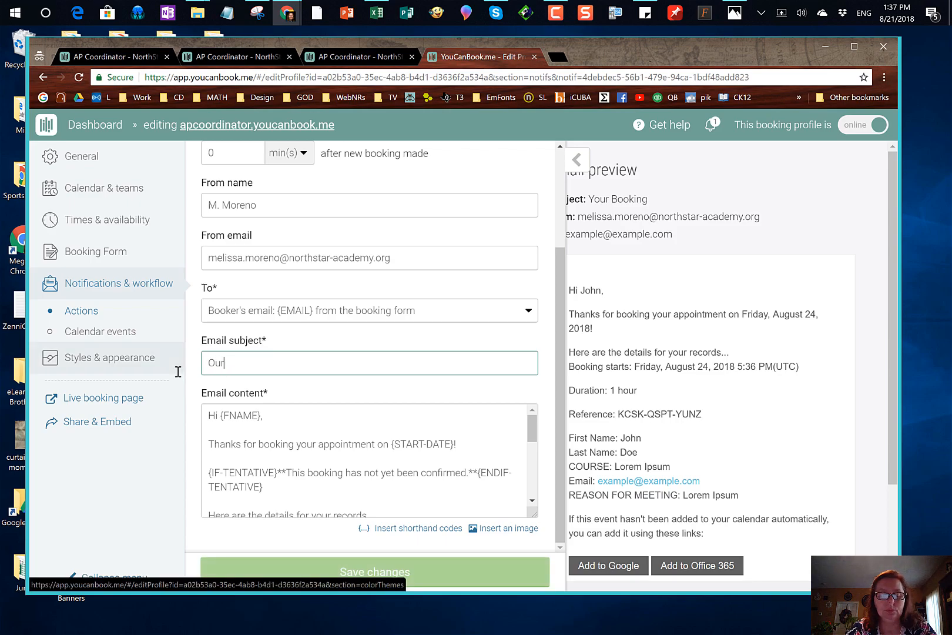
pyautogui.write('AP M')
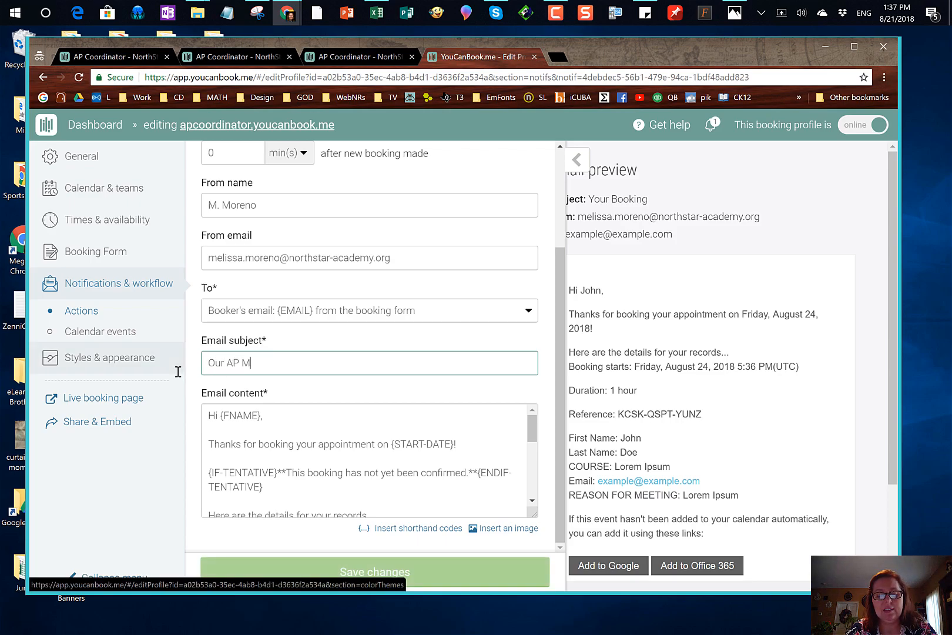
pyautogui.write('eeting')
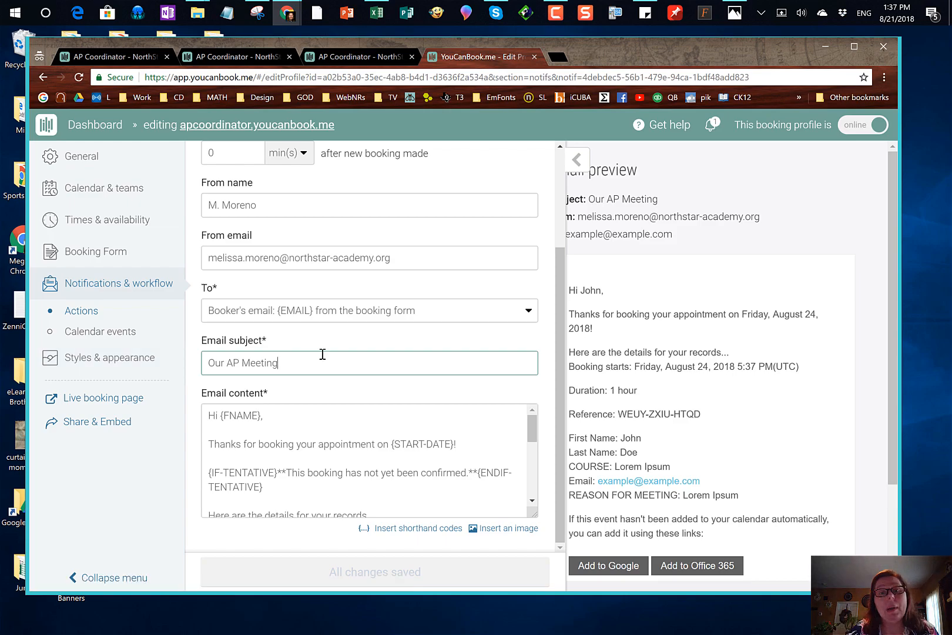
# Review the confirmation email's content, including the shorthand codes for name, start date, tentative status, booking start and duration
pyautogui.scroll(1, 276, 458)
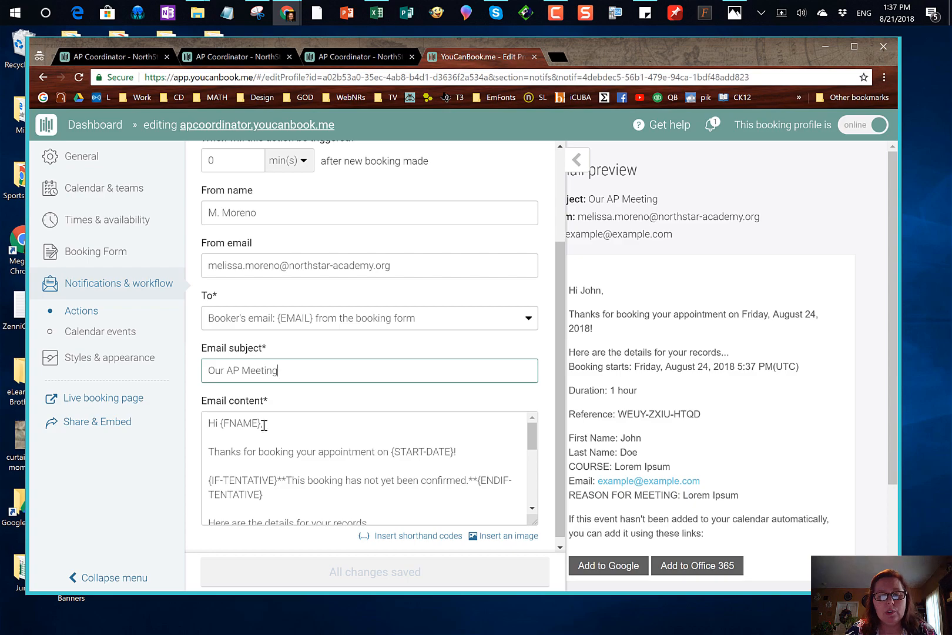
pyautogui.scroll(-2, 310, 467)
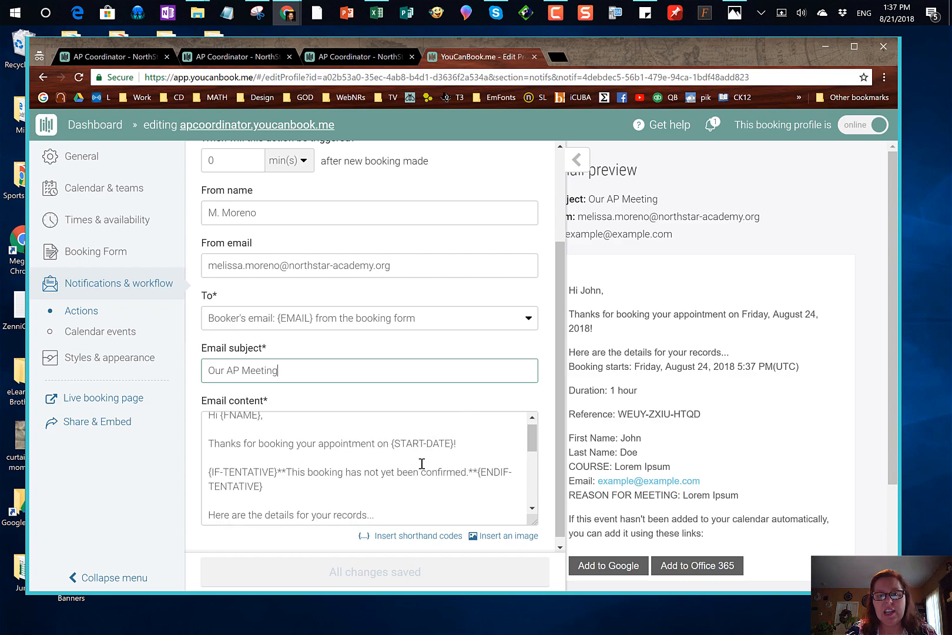
pyautogui.scroll(-2, 344, 453)
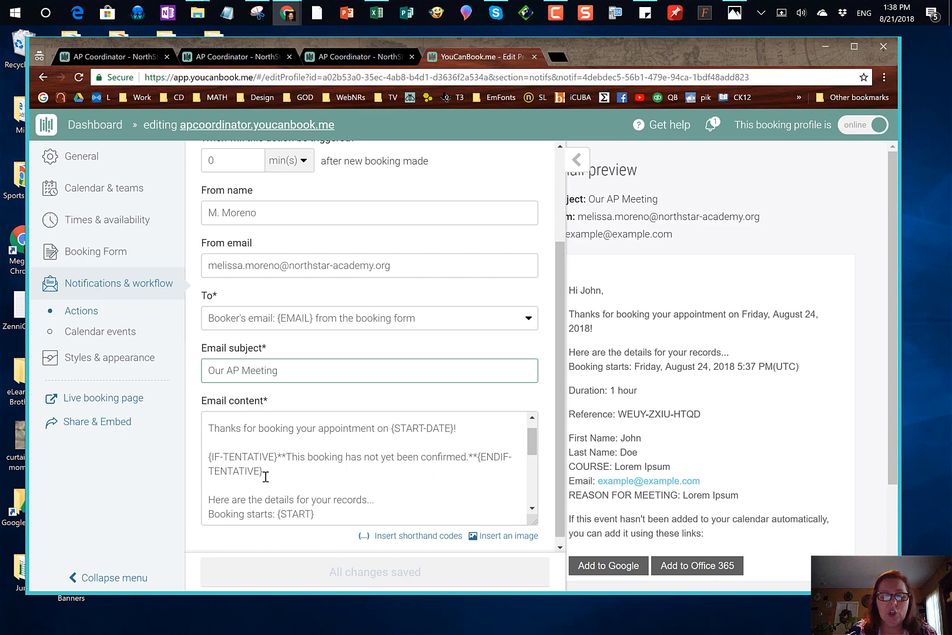
pyautogui.scroll(-1, 254, 477)
pyautogui.scroll(-2, 255, 477)
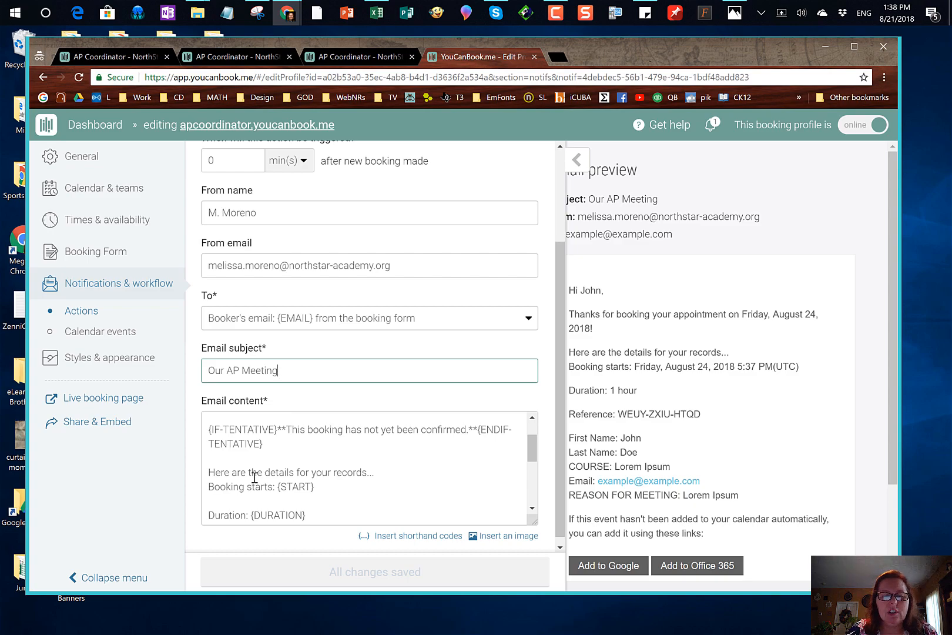
pyautogui.scroll(2, 285, 475)
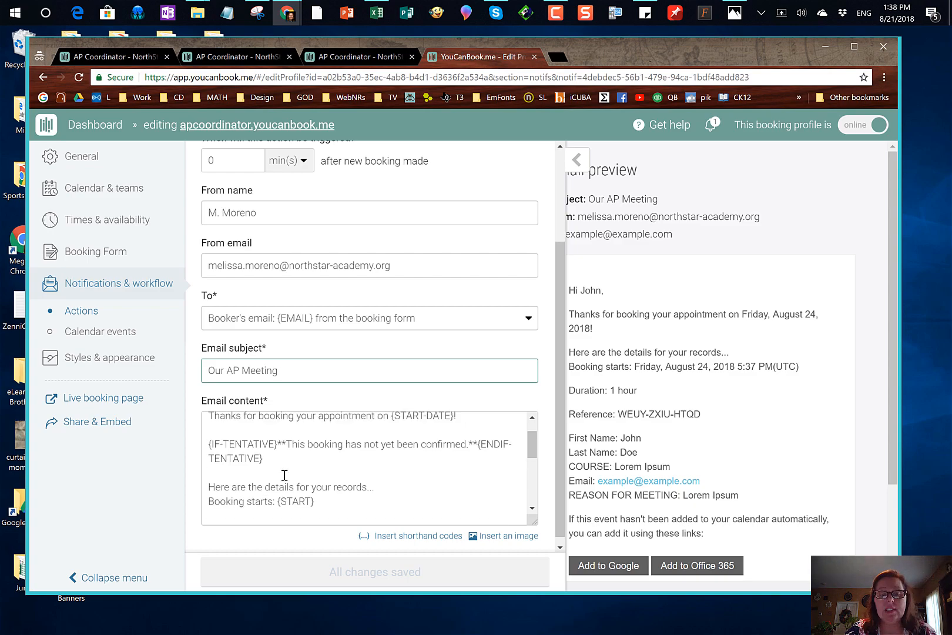
# Review the rest of the confirmation email's content, covering the reference, form fields, add-to-calendar, cancel and reschedule shorthand codes
pyautogui.scroll(-3, 284, 475)
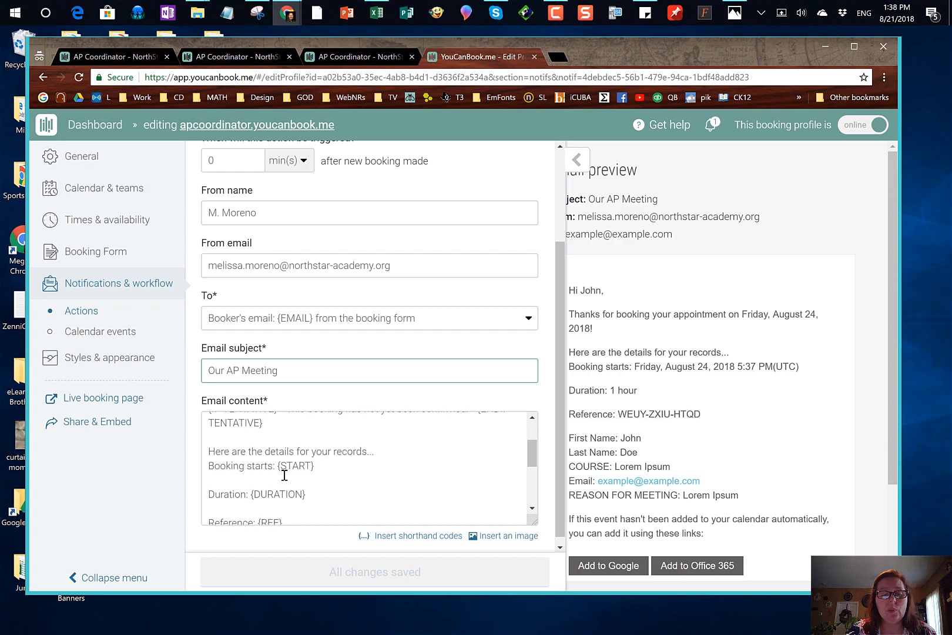
pyautogui.scroll(-1, 284, 475)
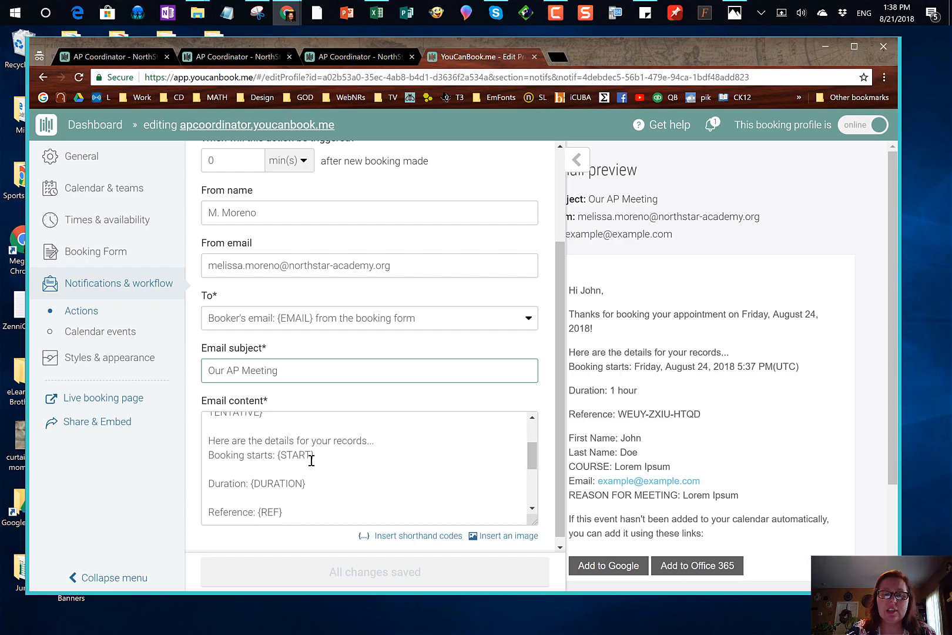
pyautogui.scroll(-4, 246, 501)
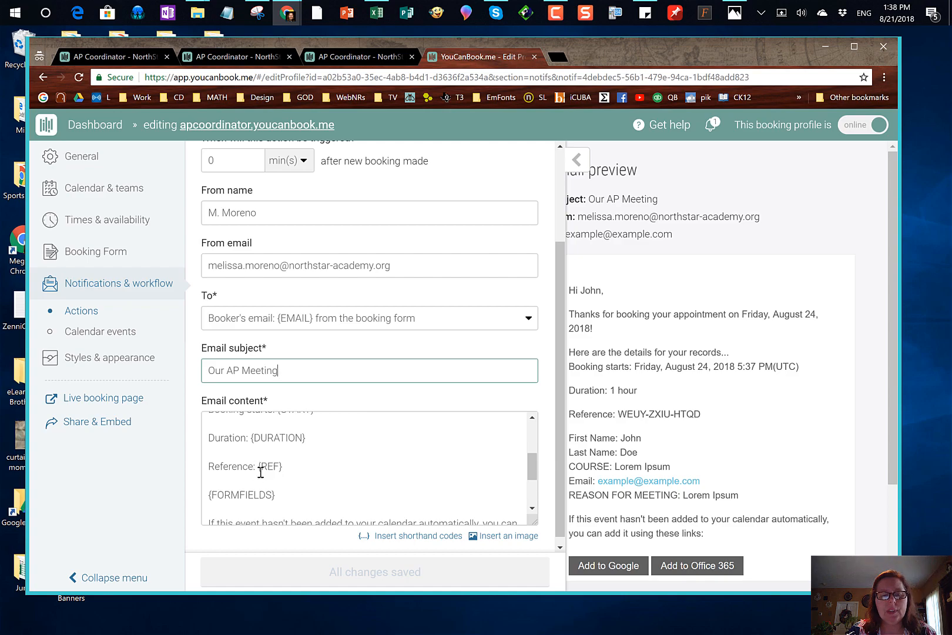
pyautogui.scroll(-1, 270, 470)
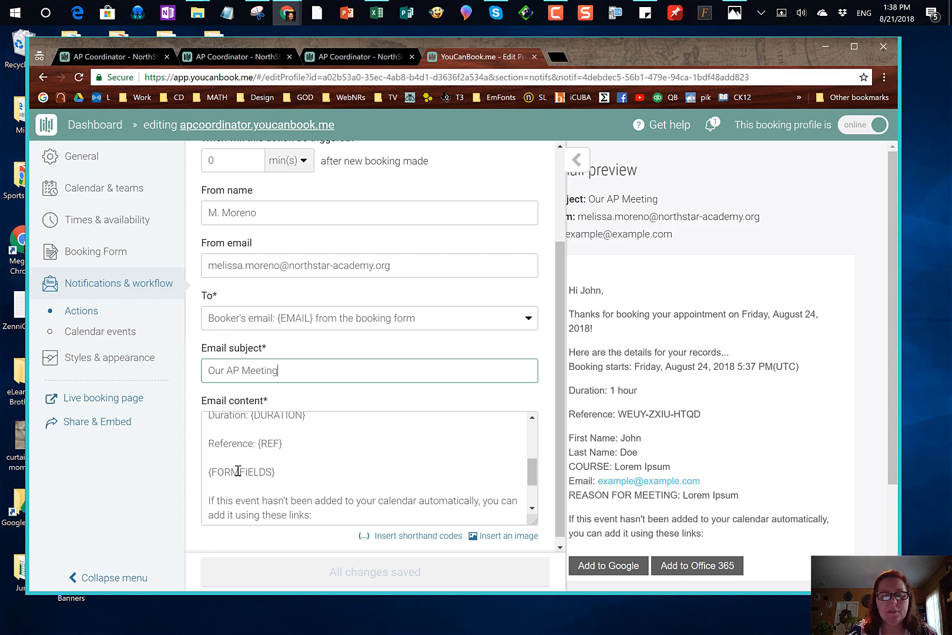
pyautogui.scroll(-2, 238, 470)
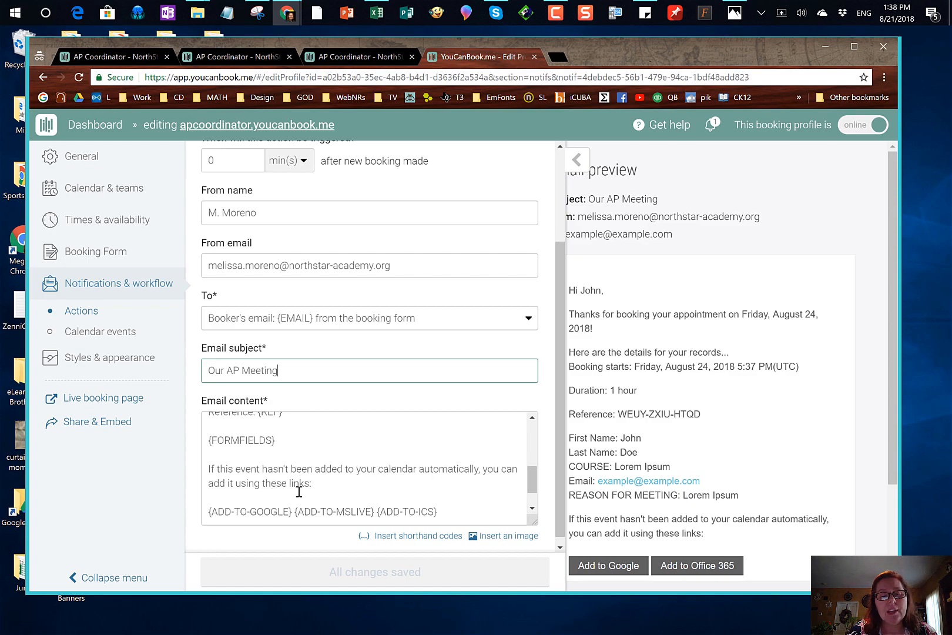
pyautogui.scroll(-2, 352, 487)
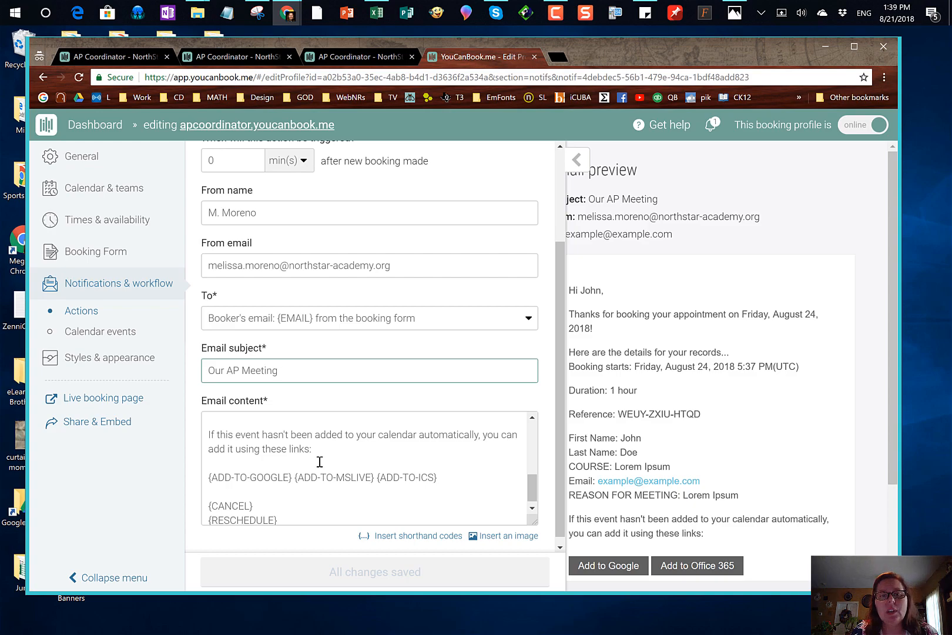
pyautogui.scroll(3, 320, 462)
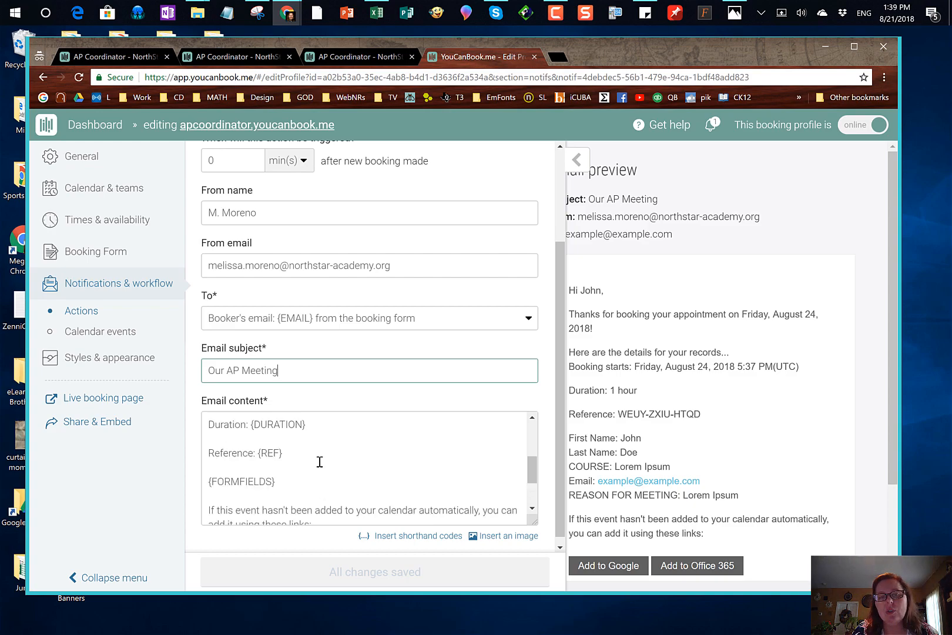
pyautogui.scroll(2, 431, 221)
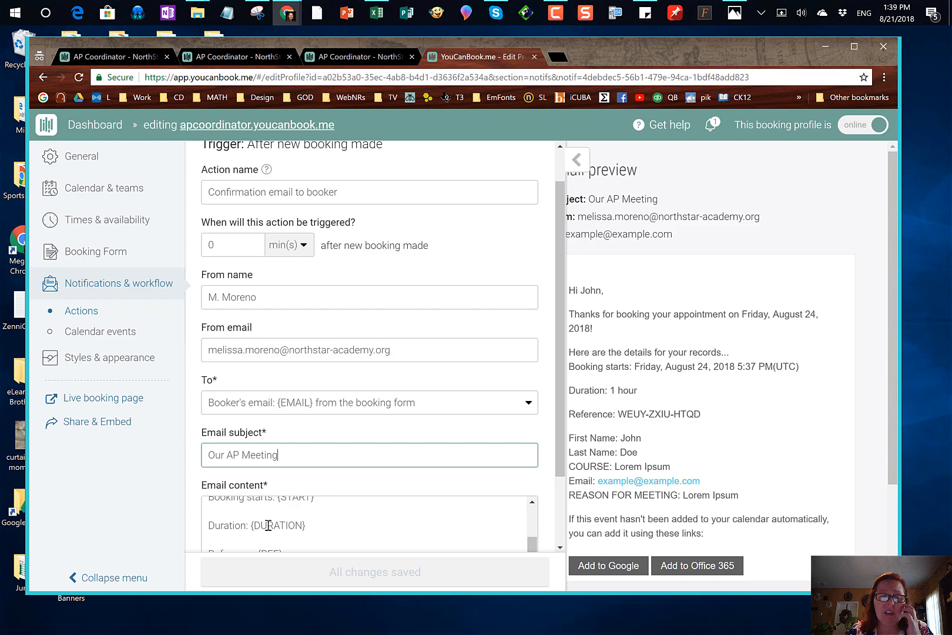
pyautogui.scroll(-6, 268, 525)
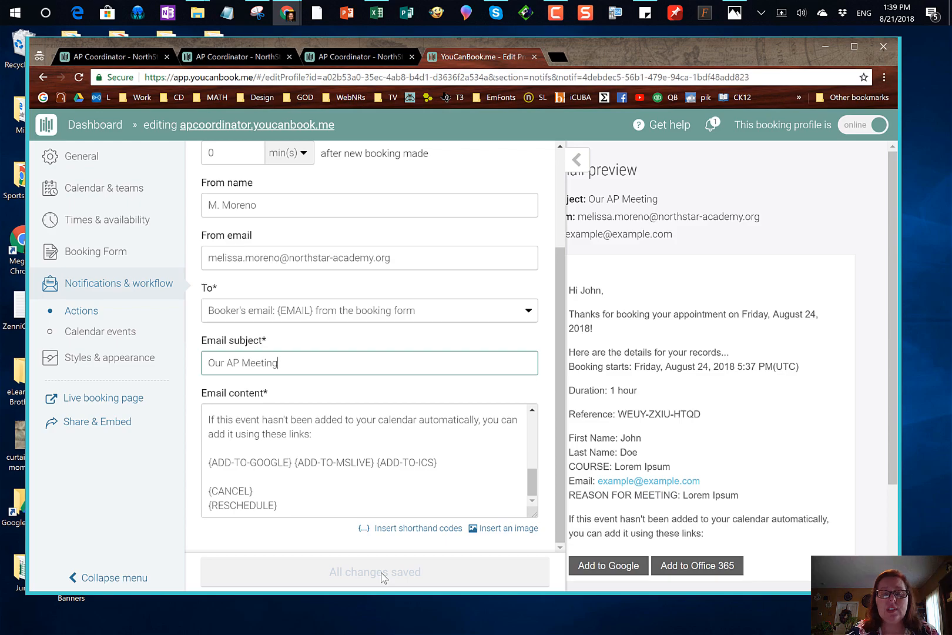
# Switch to the Gmail inbox, open the "Your Booking" email and examine its booking details, calendar buttons and cancel and reschedule links
pyautogui.click(288, 17)
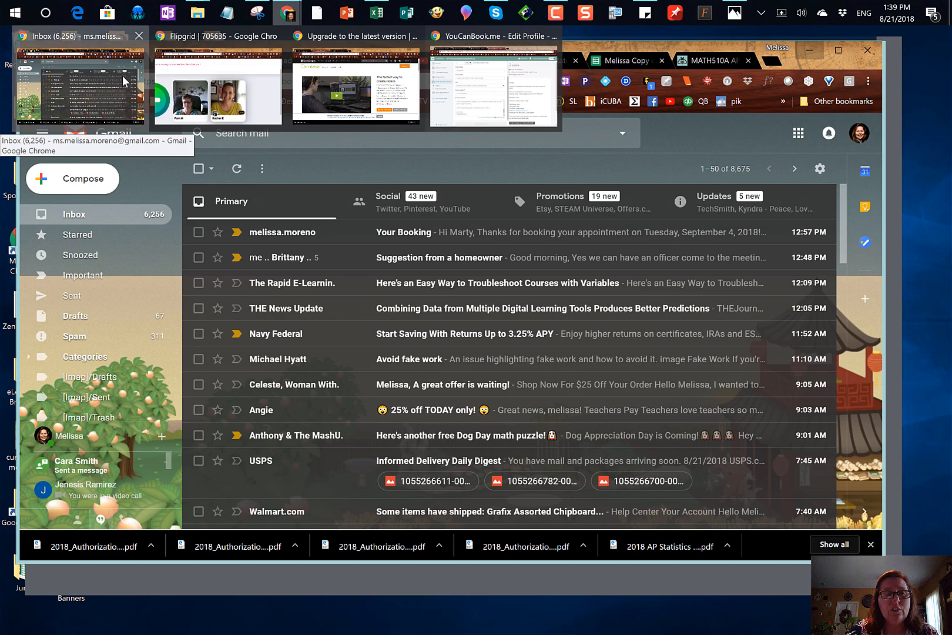
pyautogui.click(122, 74)
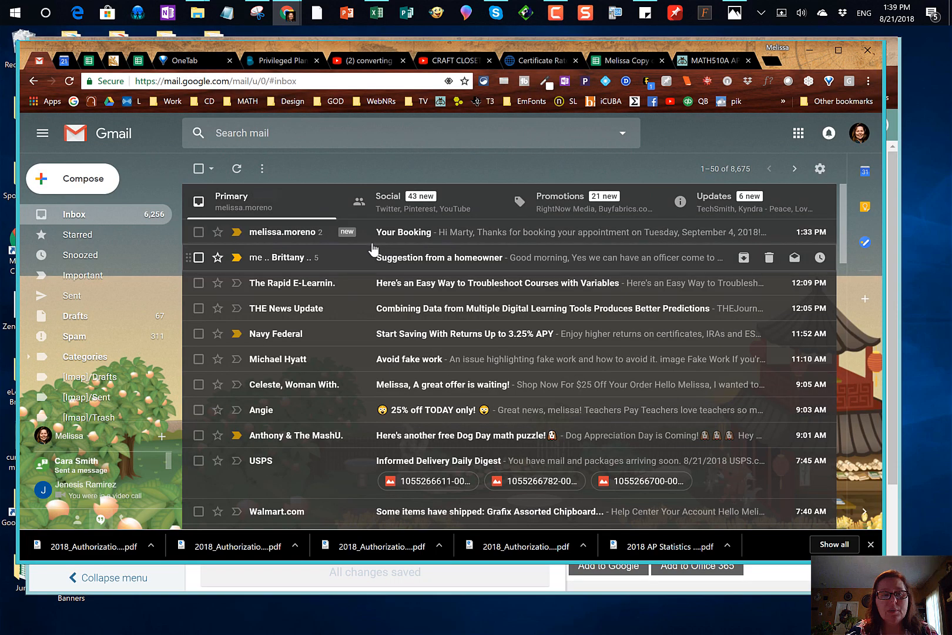
pyautogui.click(441, 241)
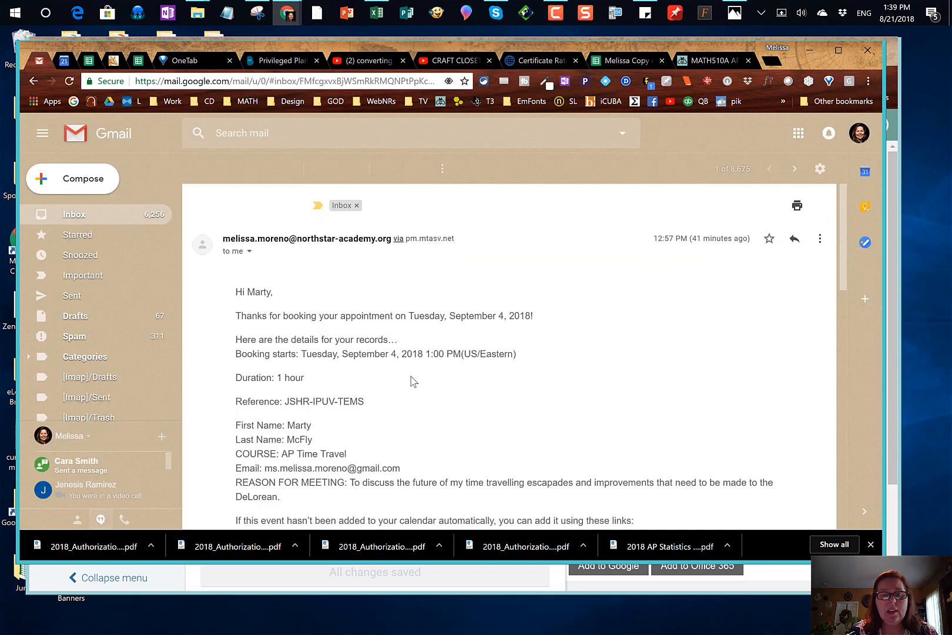
pyautogui.scroll(-1, 414, 381)
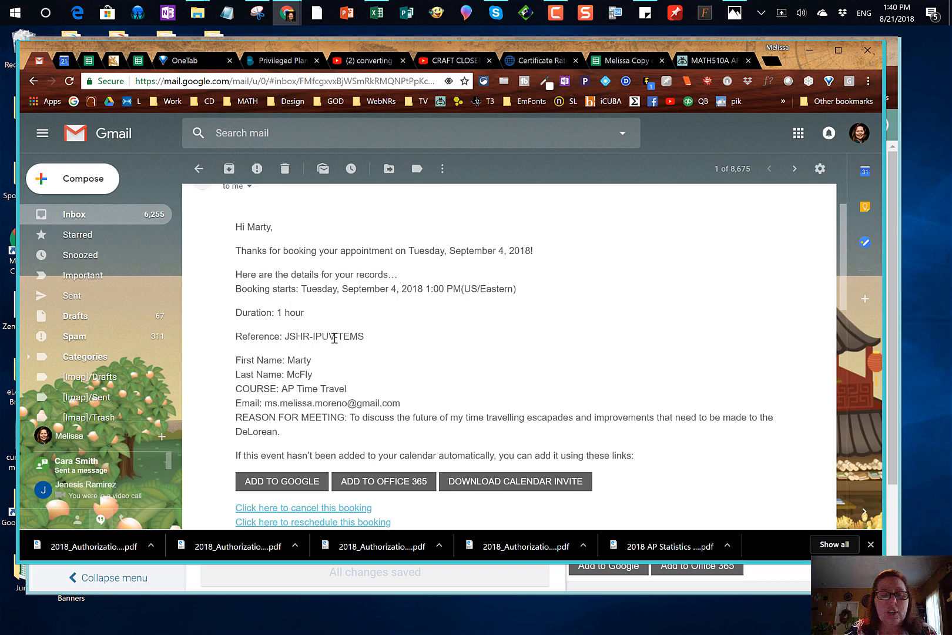
pyautogui.scroll(-1, 335, 338)
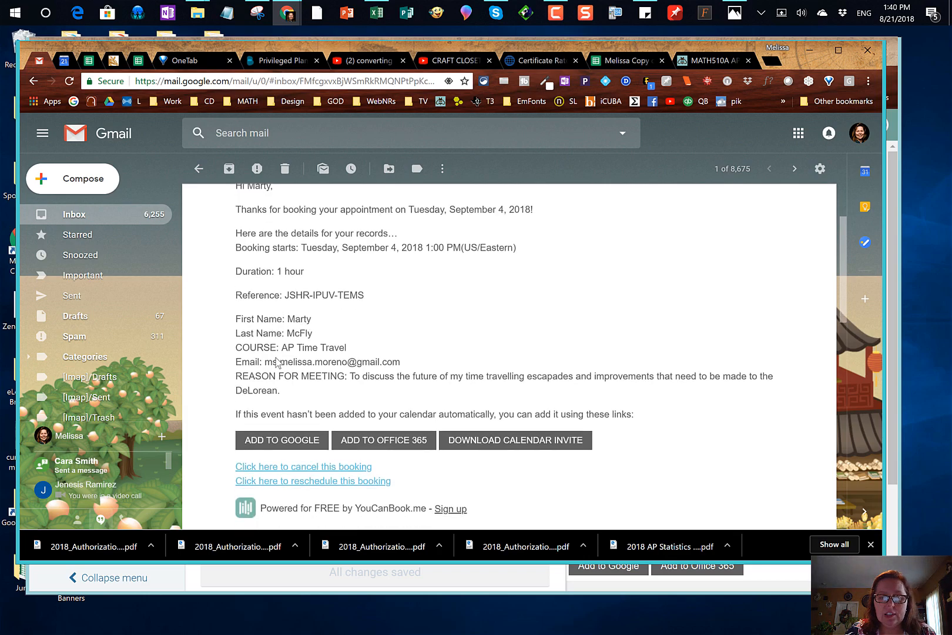